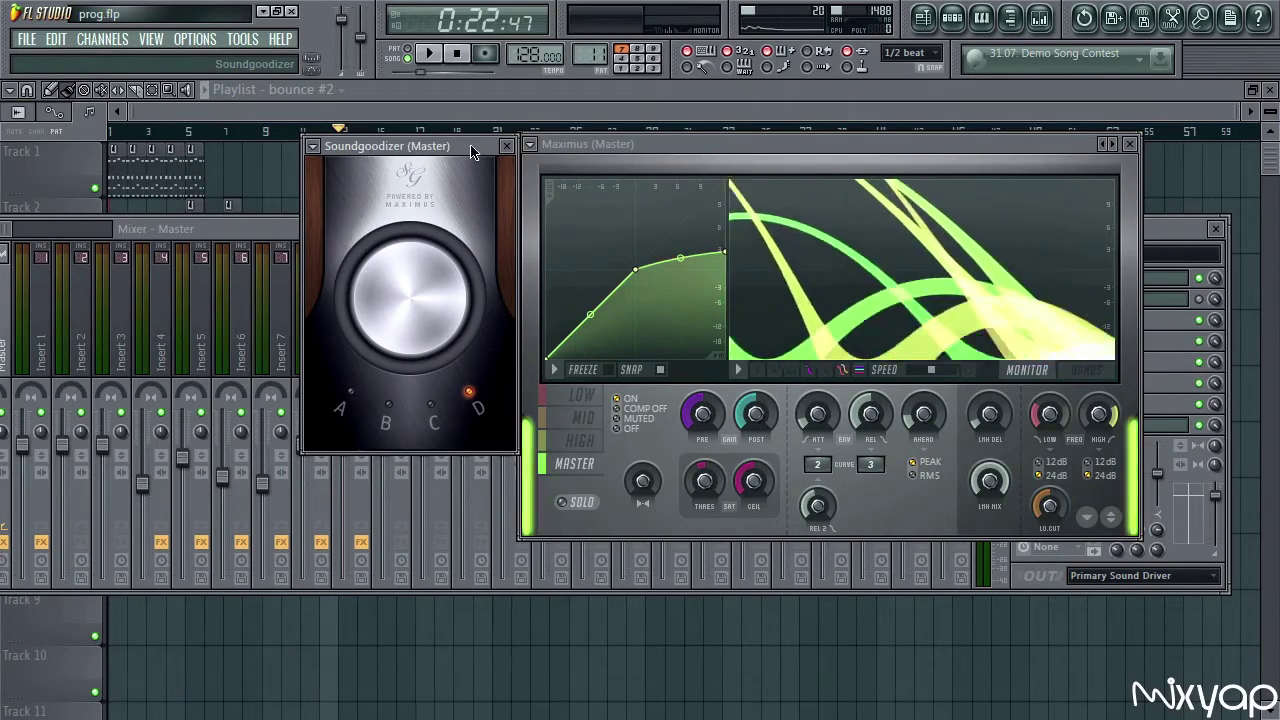
- Nudge the Maximus window aside and switch Soundgoodizer among modes B, C and A, finishing on mode A
drag(545, 150, 549, 151)
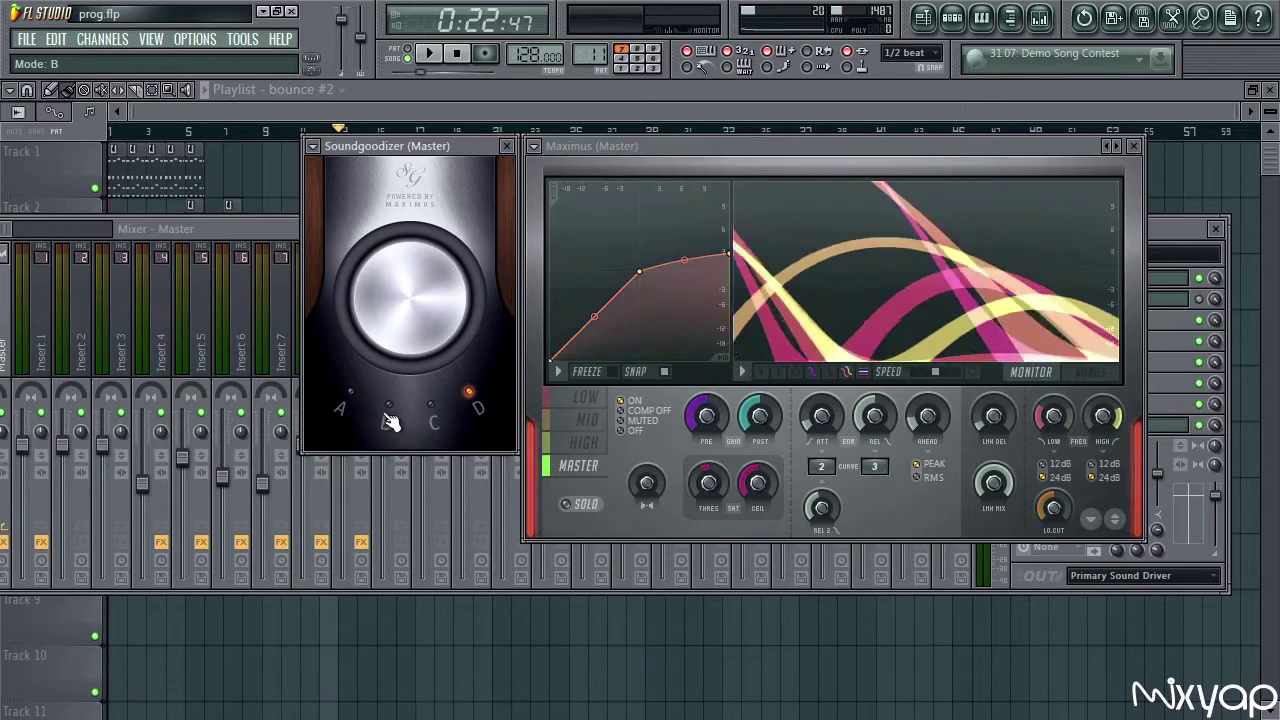
click(366, 412)
click(385, 416)
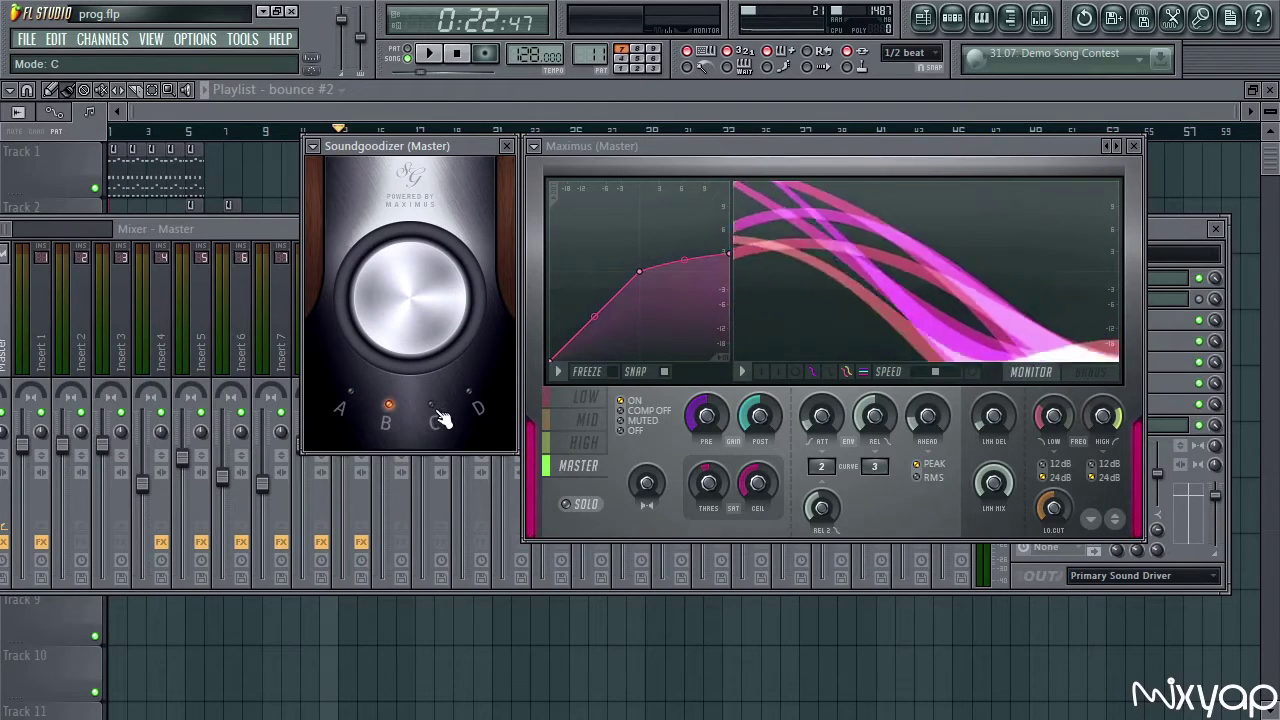
click(440, 417)
click(355, 399)
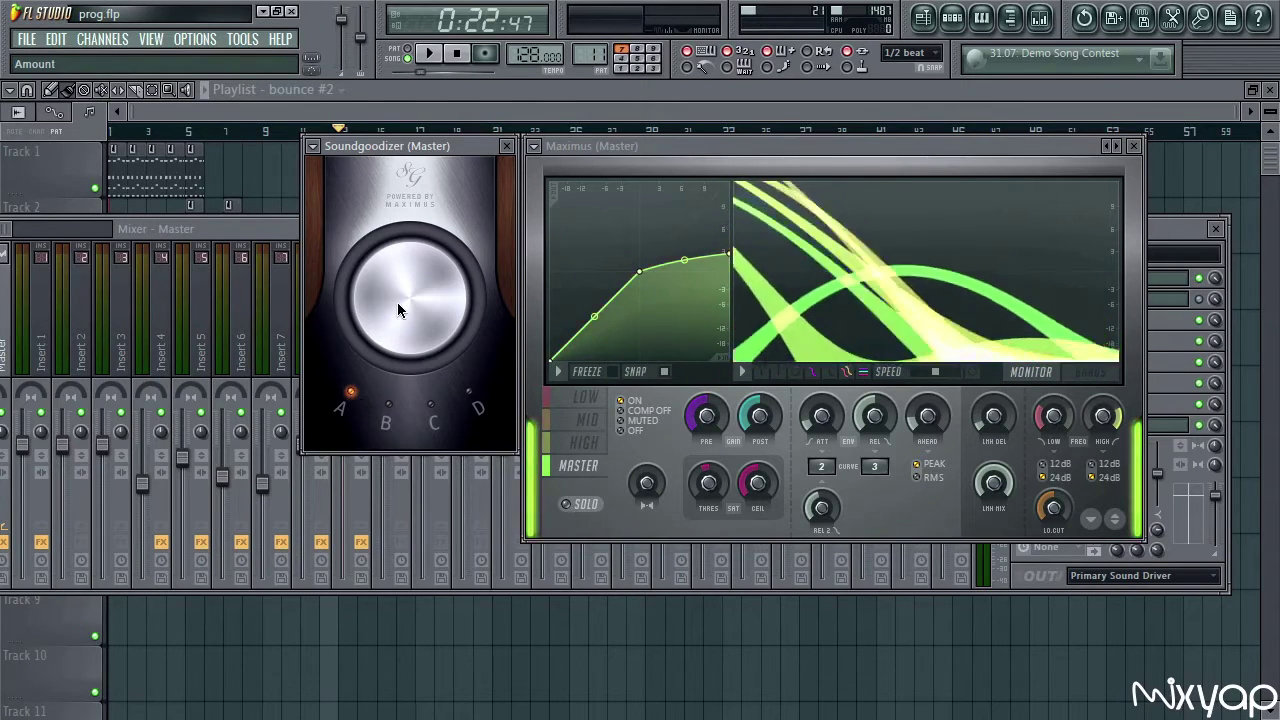
click(436, 404)
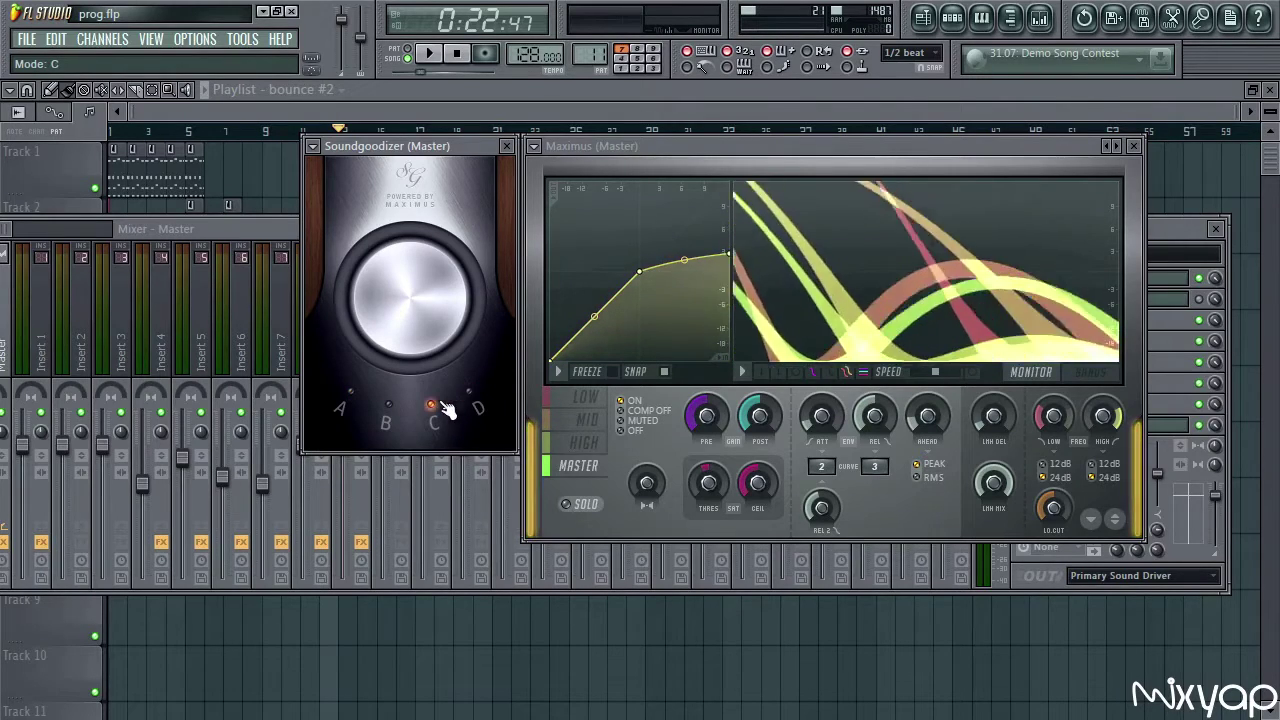
click(340, 393)
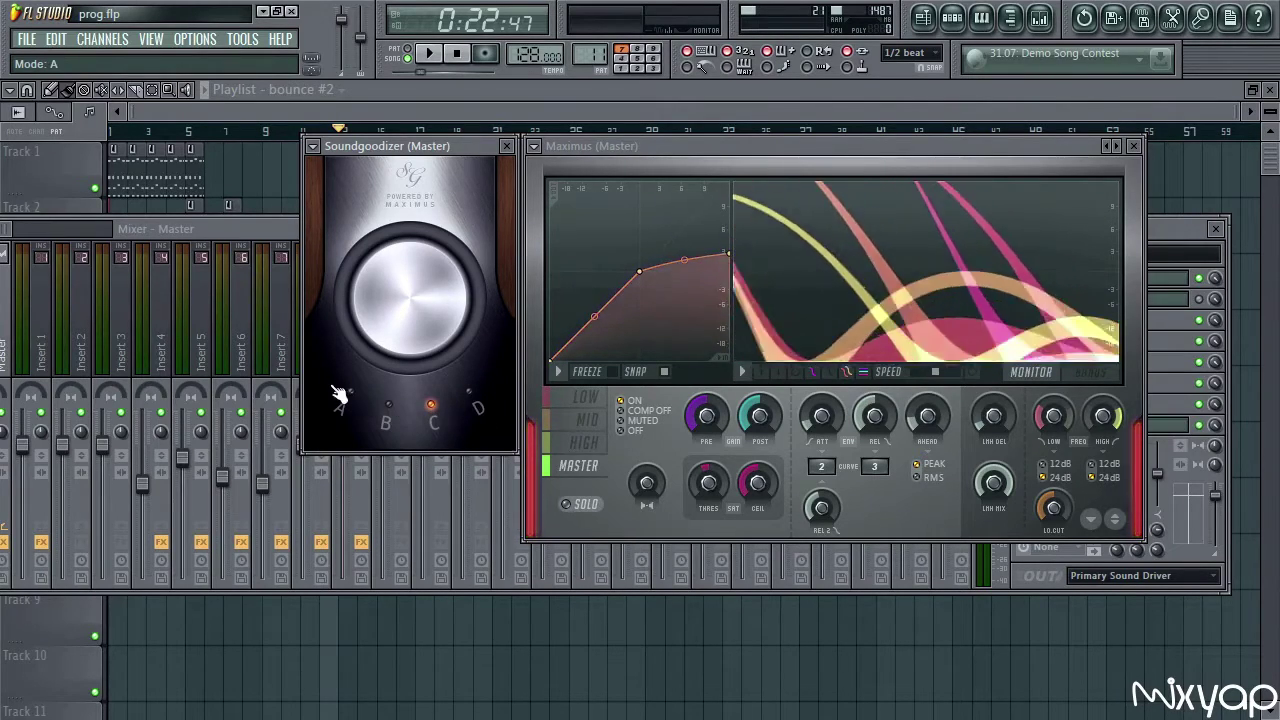
click(346, 398)
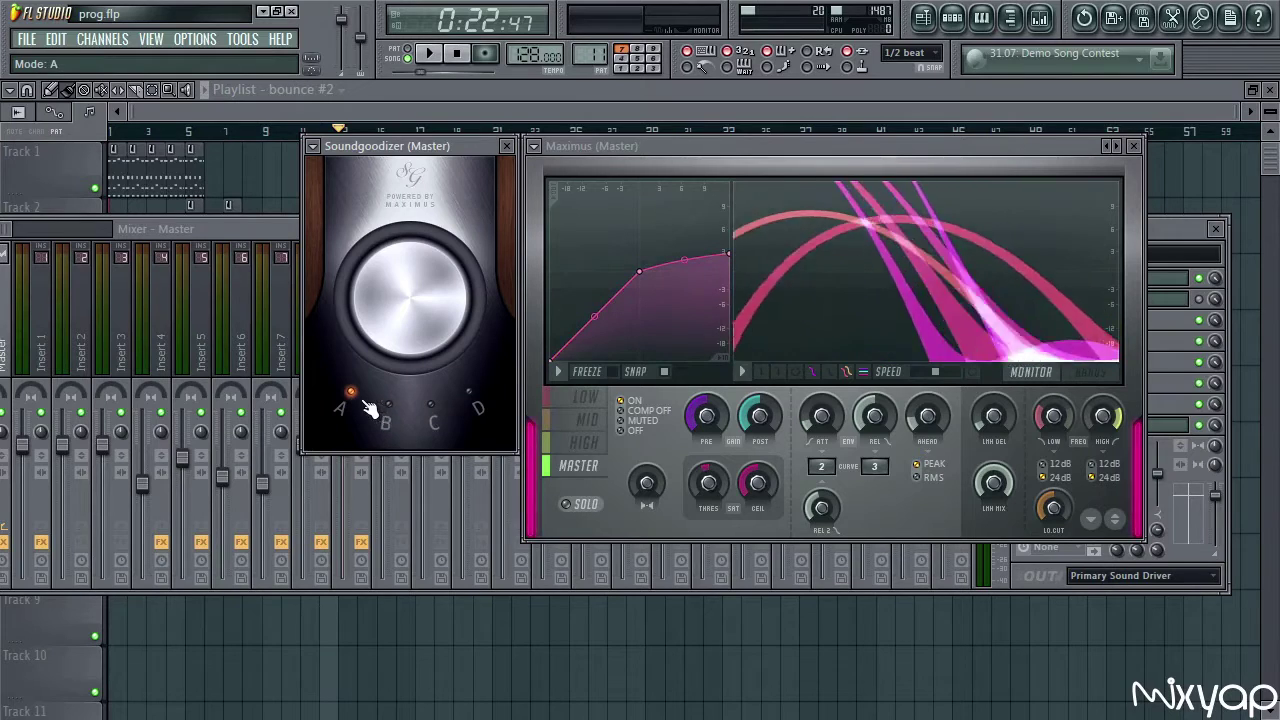
click(432, 405)
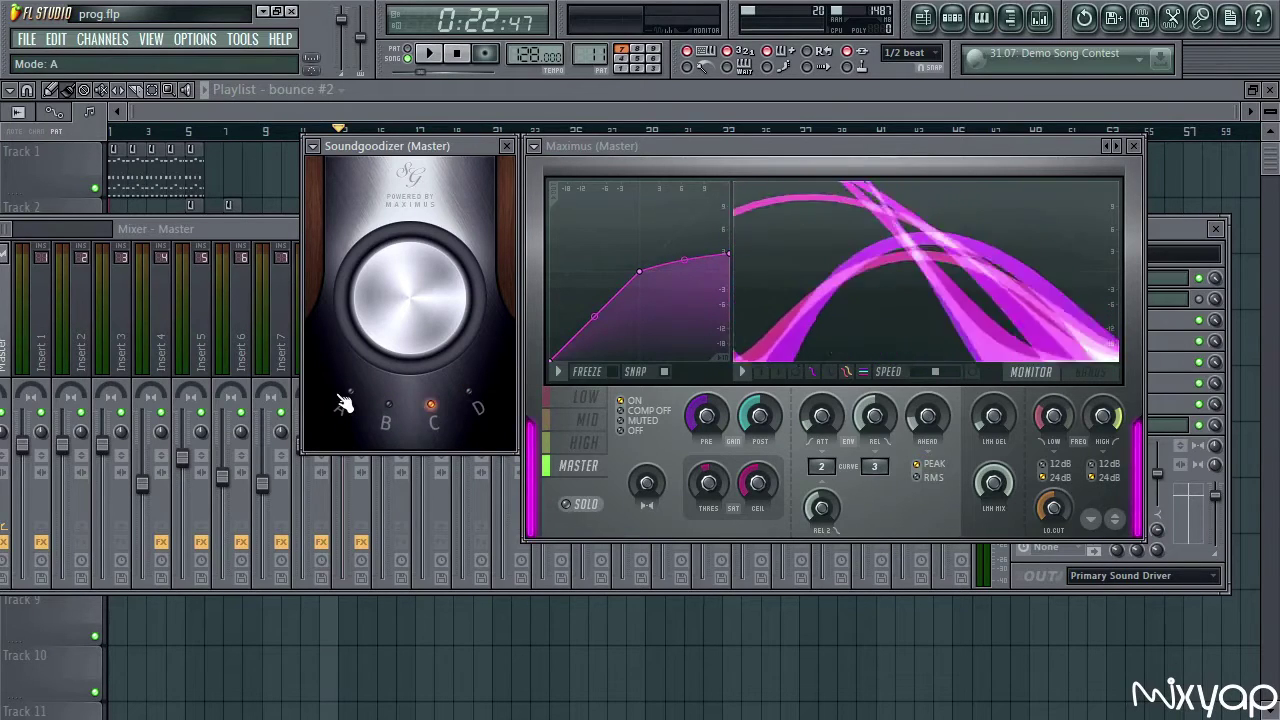
click(343, 403)
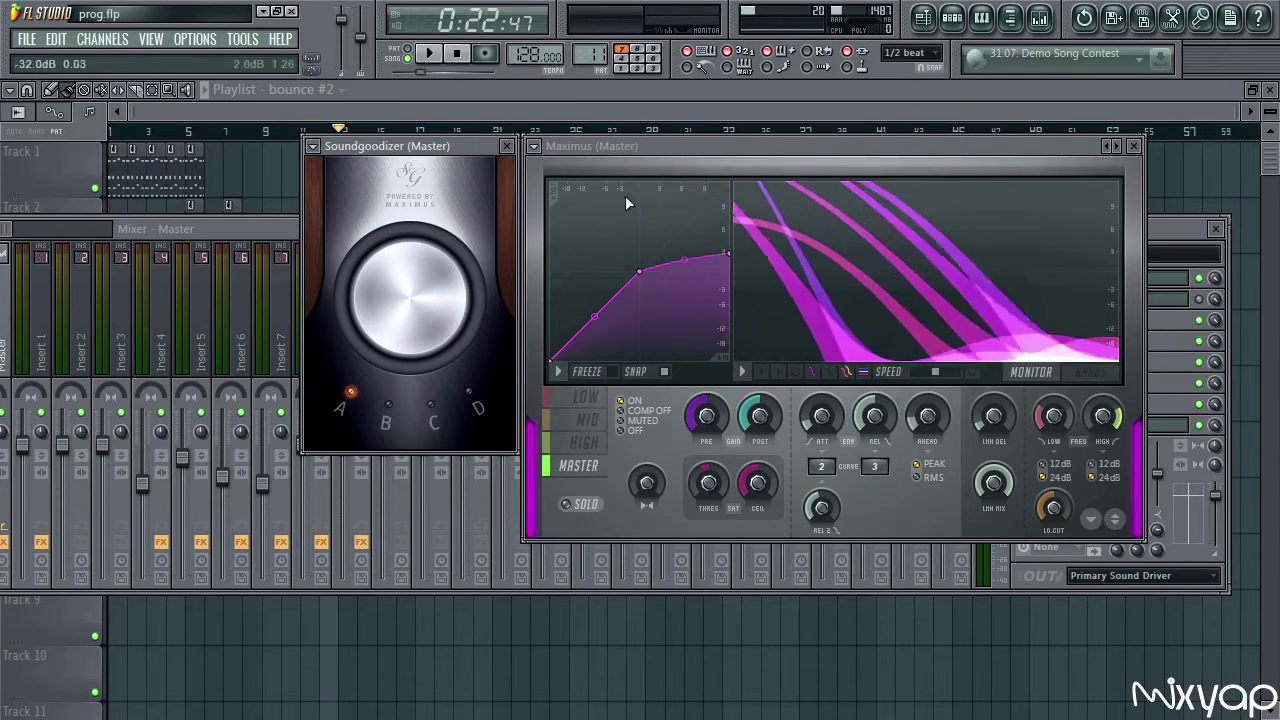
- Load the Soundgoodizer preset "c" in Maximus on the master and return to the Soundgoodizer window
click(535, 148)
mouse_move(600, 210)
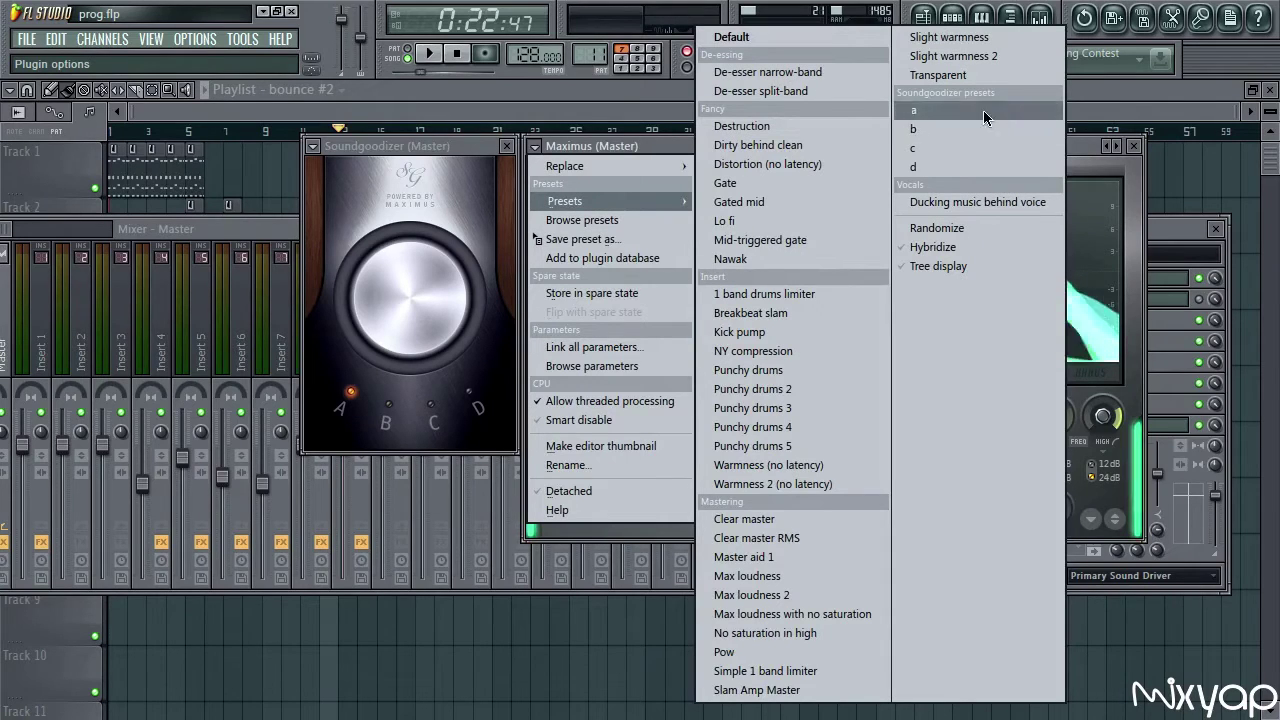
click(943, 151)
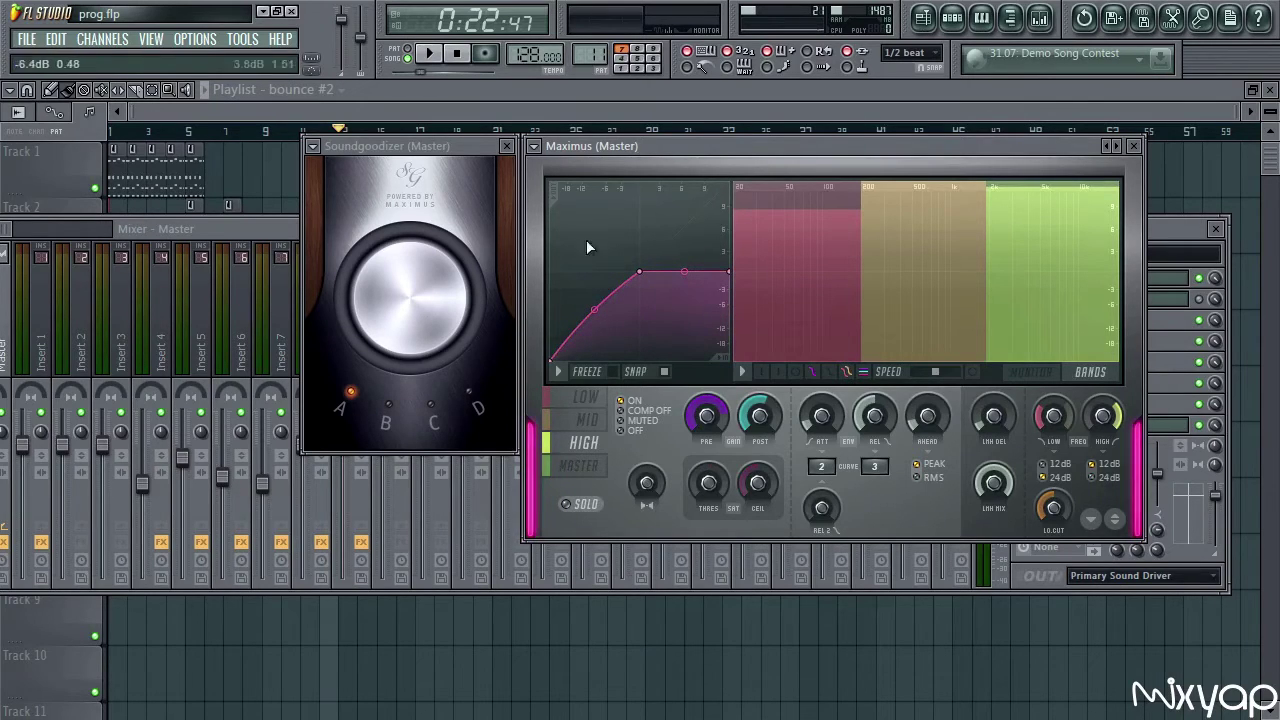
click(485, 153)
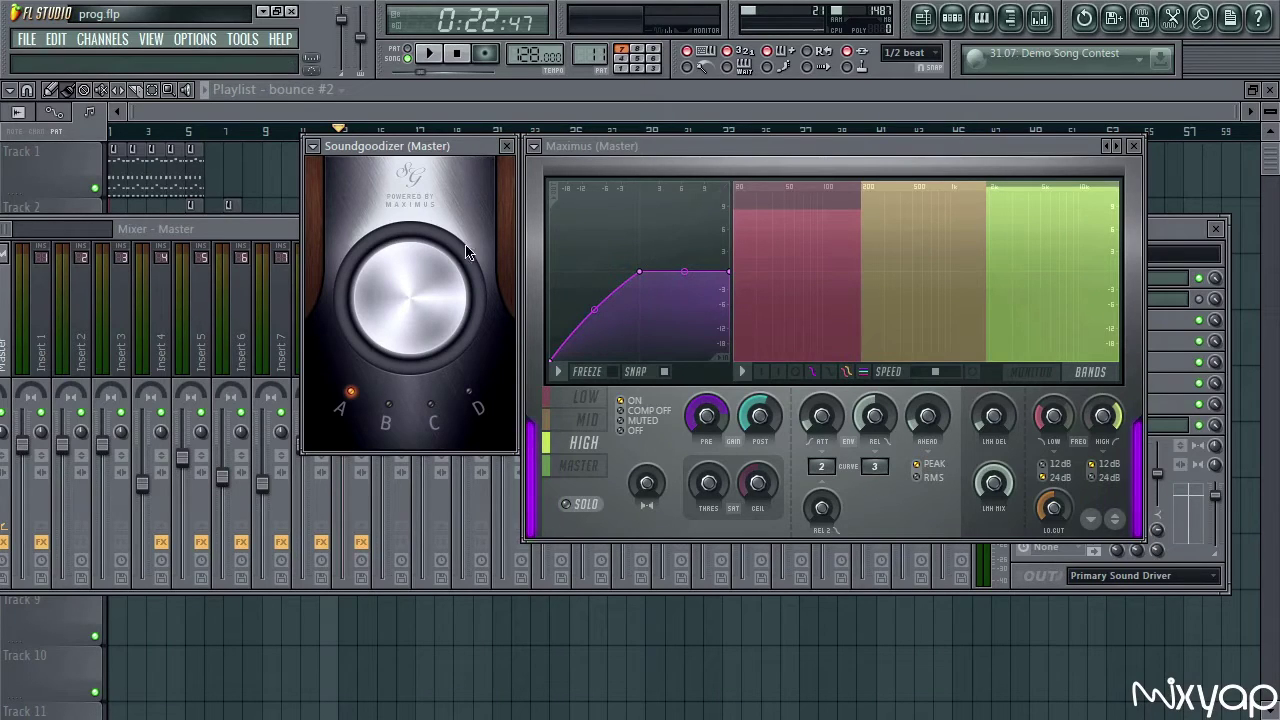
- Play the song and audition Soundgoodizer modes B, C and D, with the amount at about half for mode D
key(space)
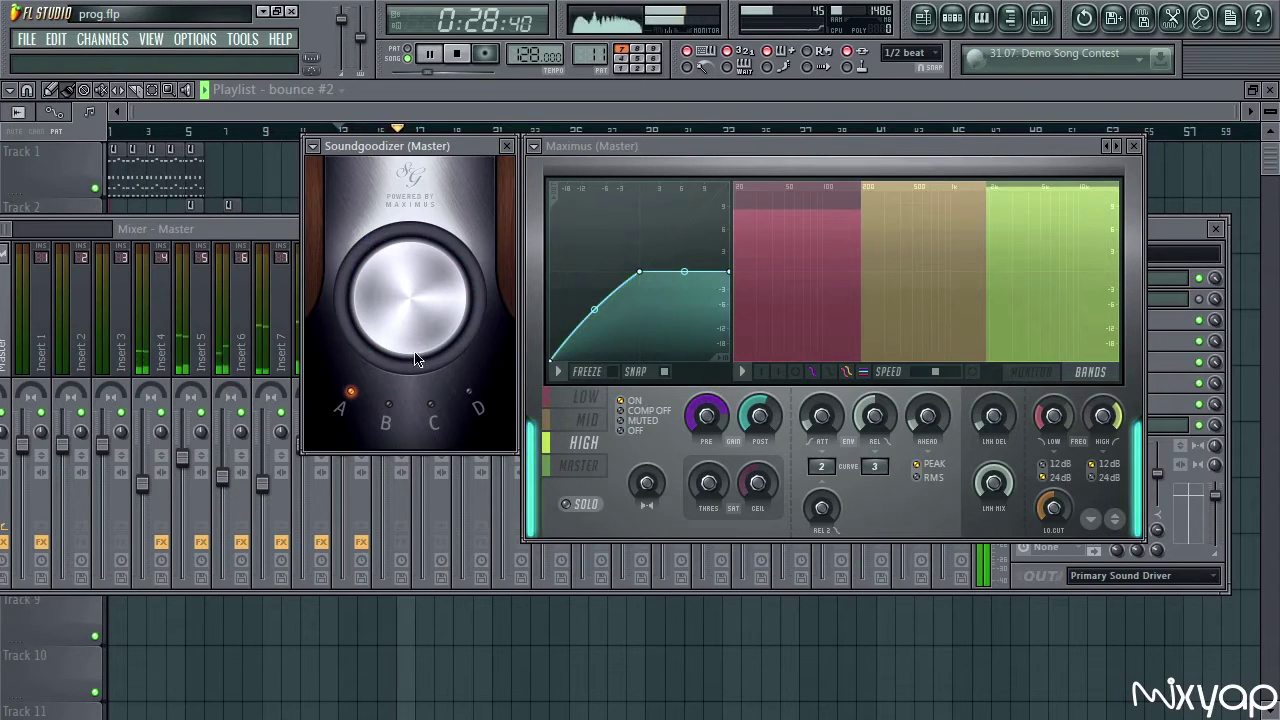
click(388, 404)
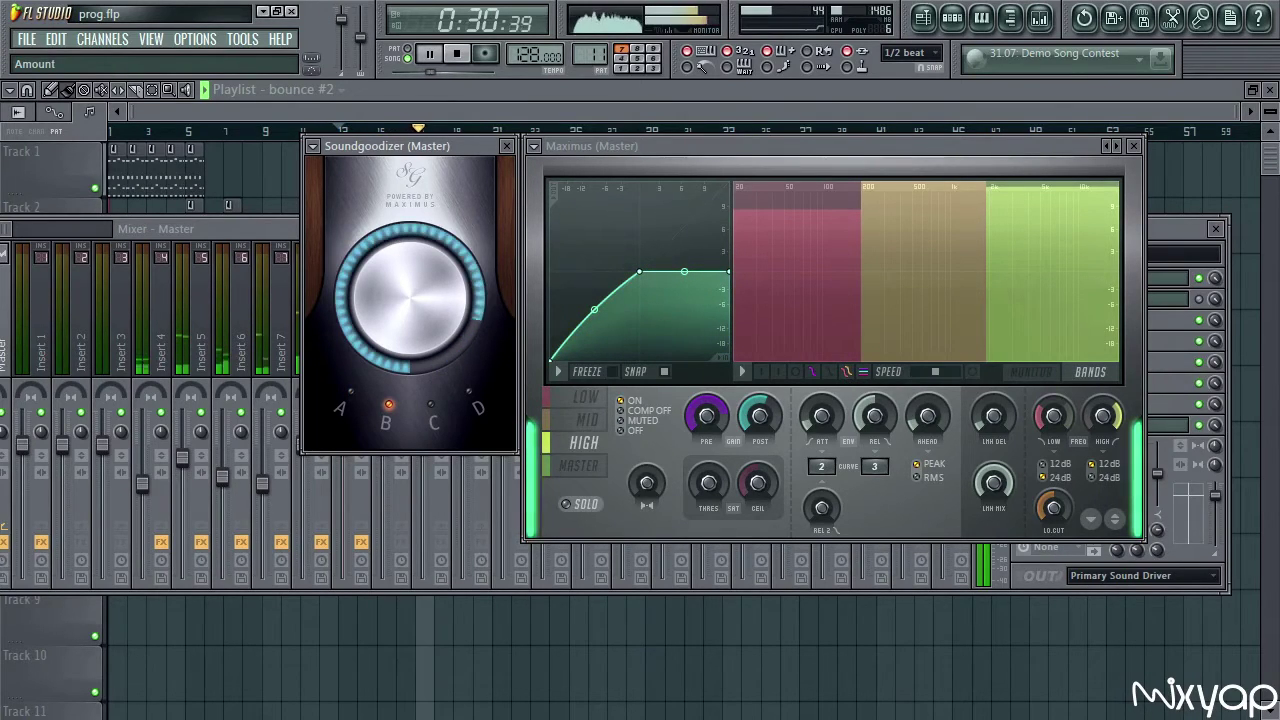
click(430, 406)
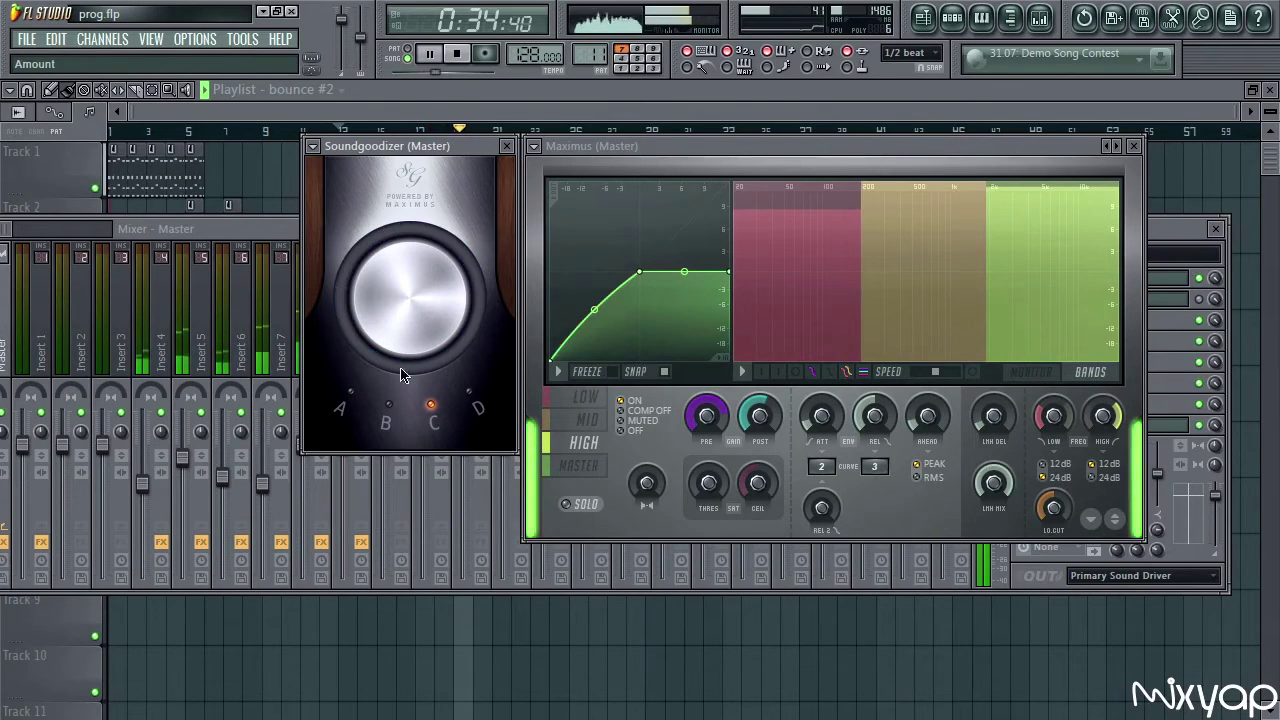
click(468, 392)
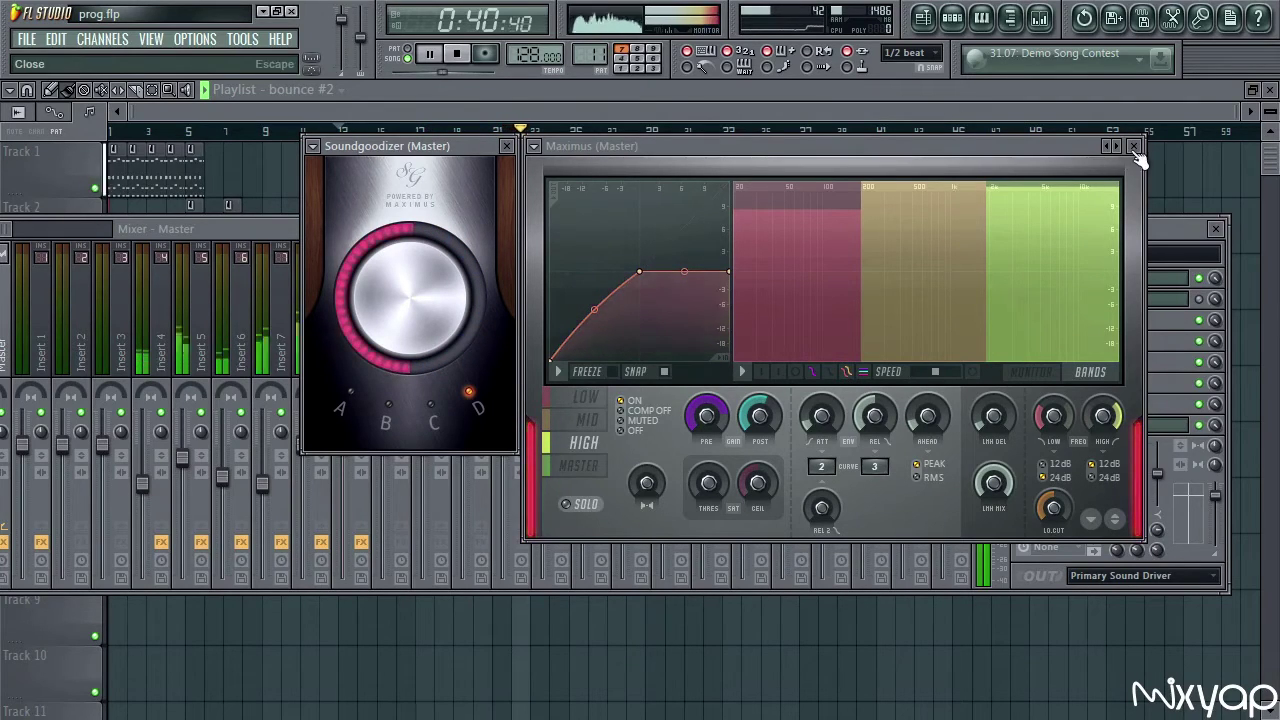
- Close the Maximus window, compare the master with Soundgoodizer bypassed and re-enabled, and stop playback
click(1135, 148)
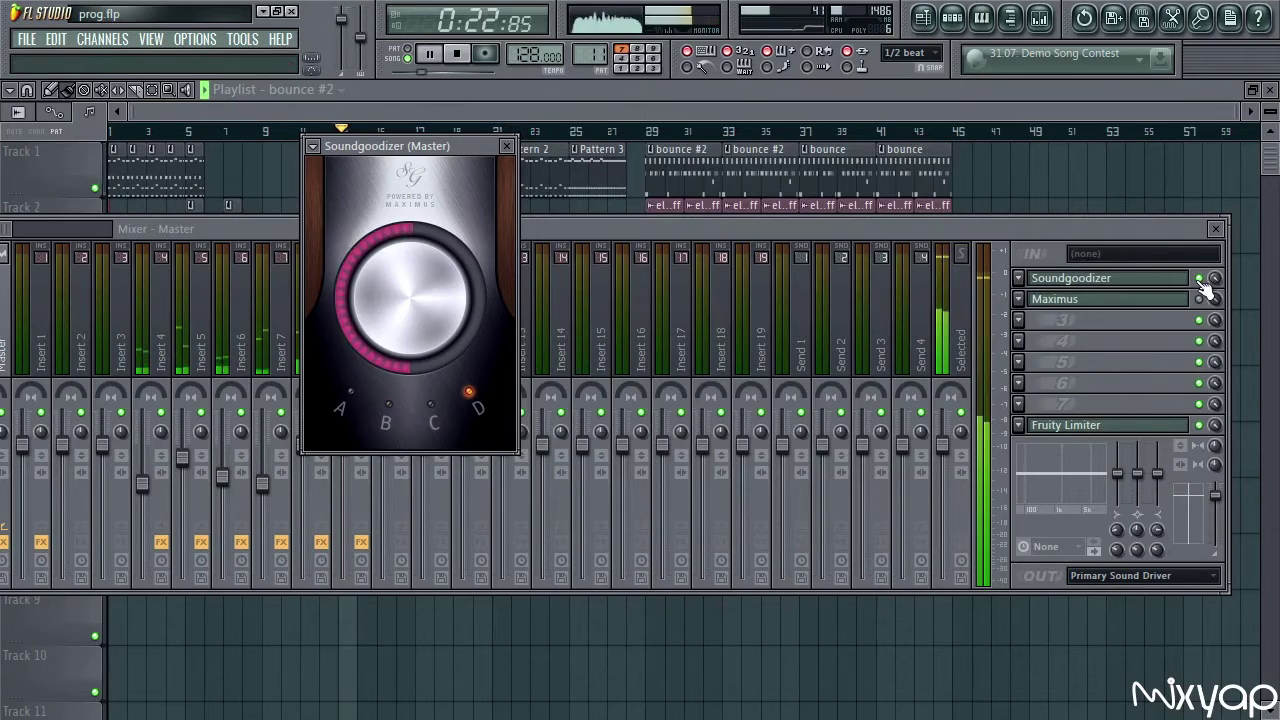
click(1205, 289)
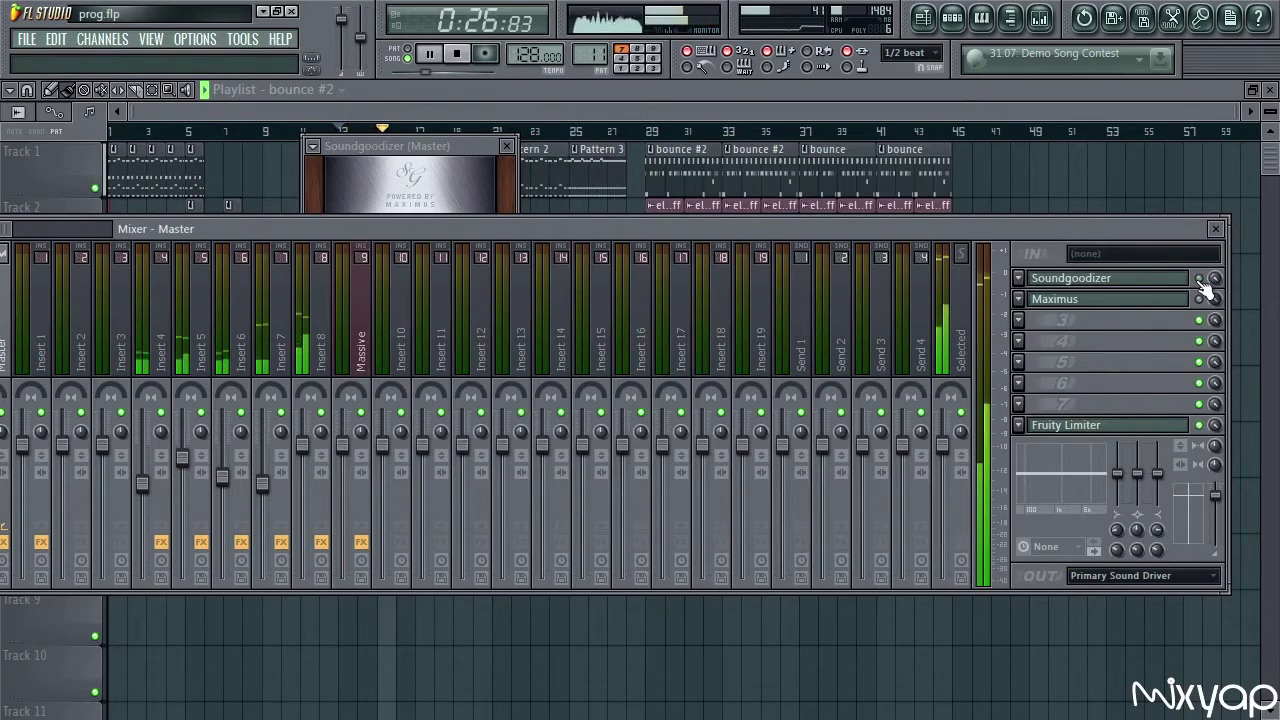
click(1199, 299)
key(space)
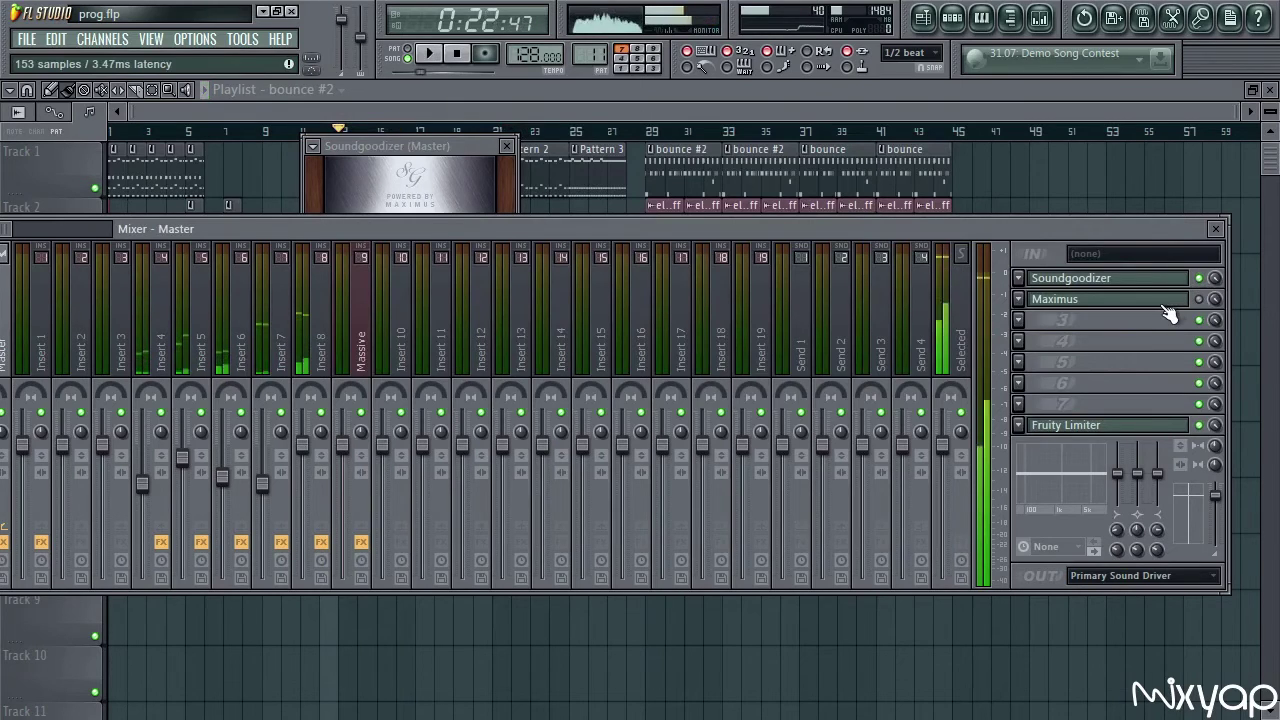
- Close Soundgoodizer, disable it and enable Maximus on the master, and reposition the Maximus window
click(506, 146)
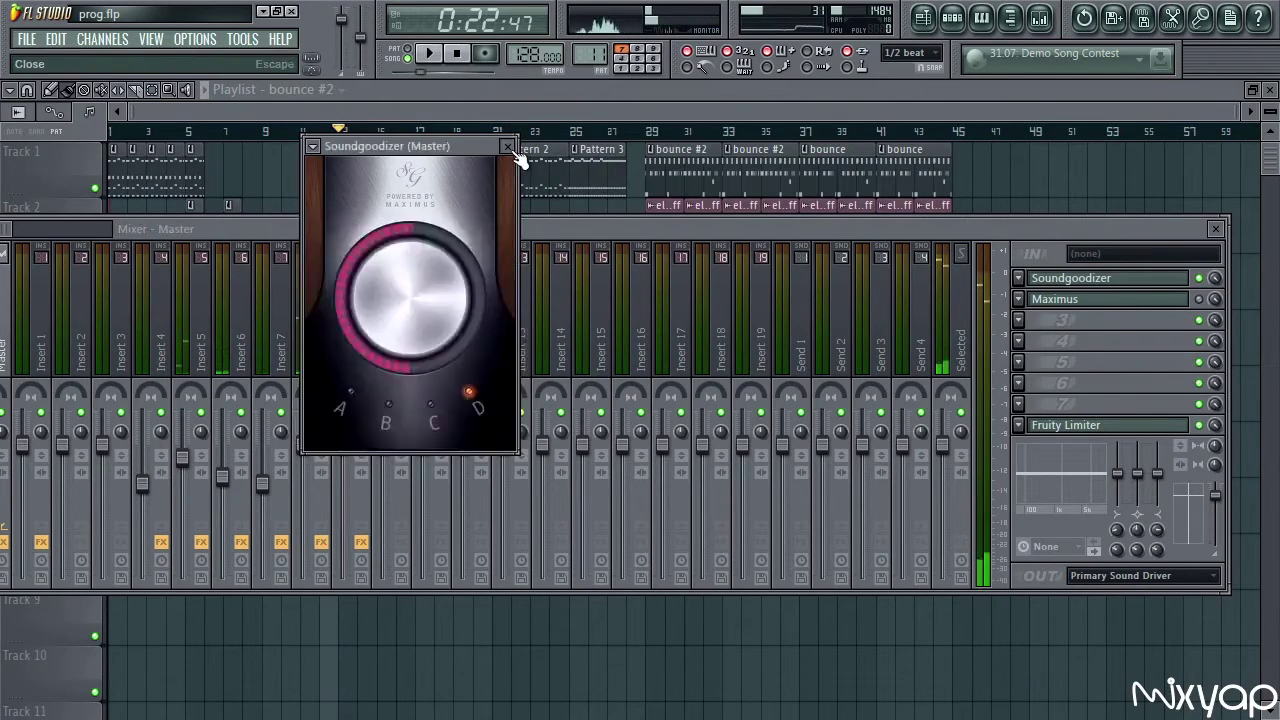
click(1180, 302)
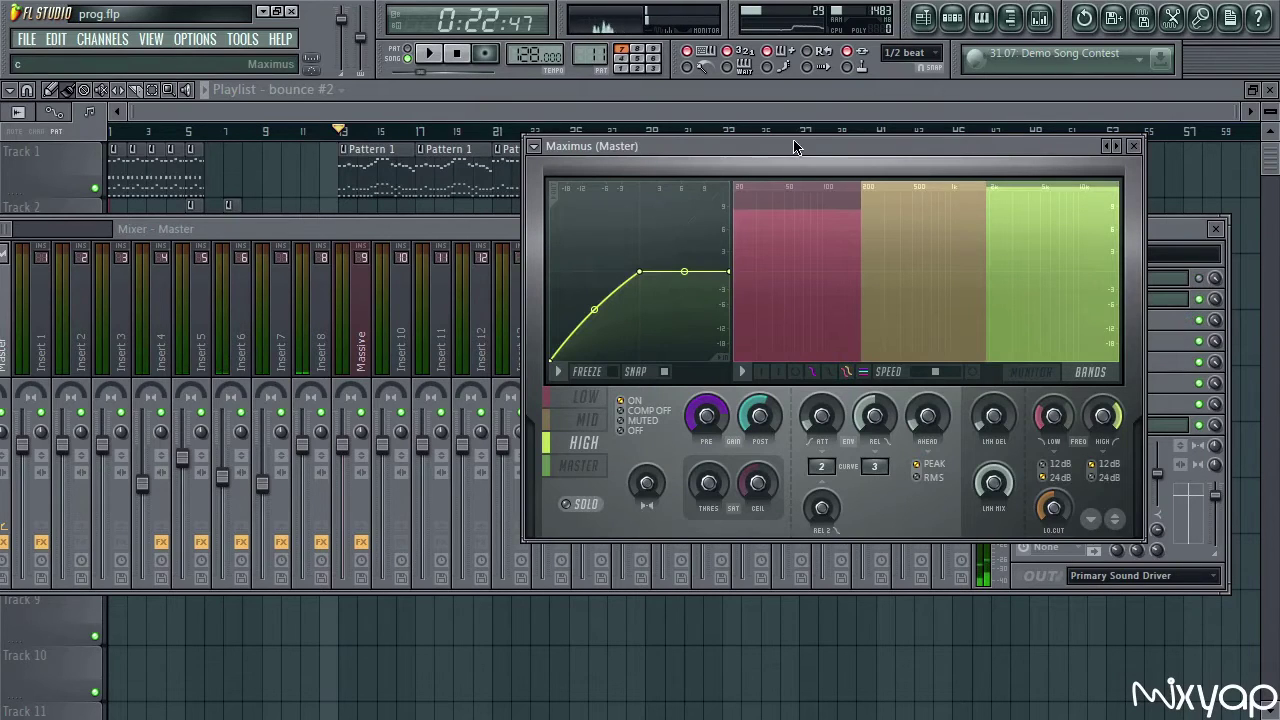
drag(795, 147, 633, 141)
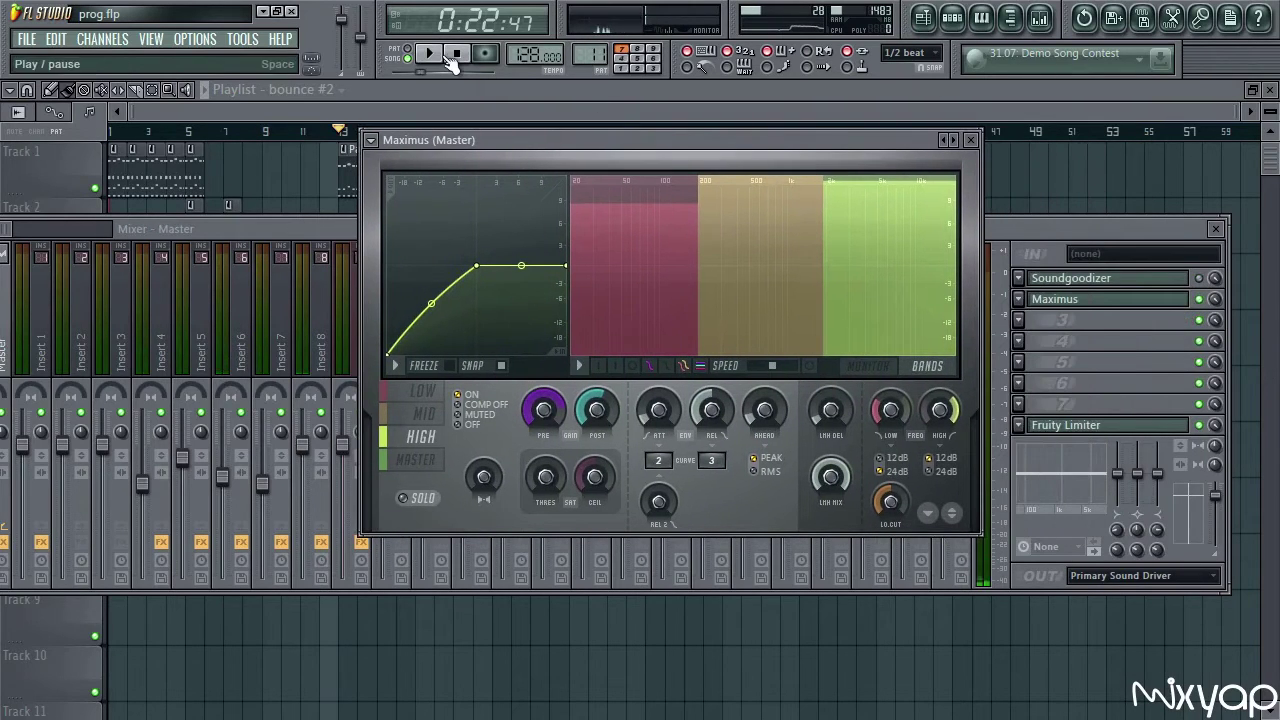
- Play the song, load a different preset in Maximus to hear the change, and stop playback
click(449, 57)
click(370, 140)
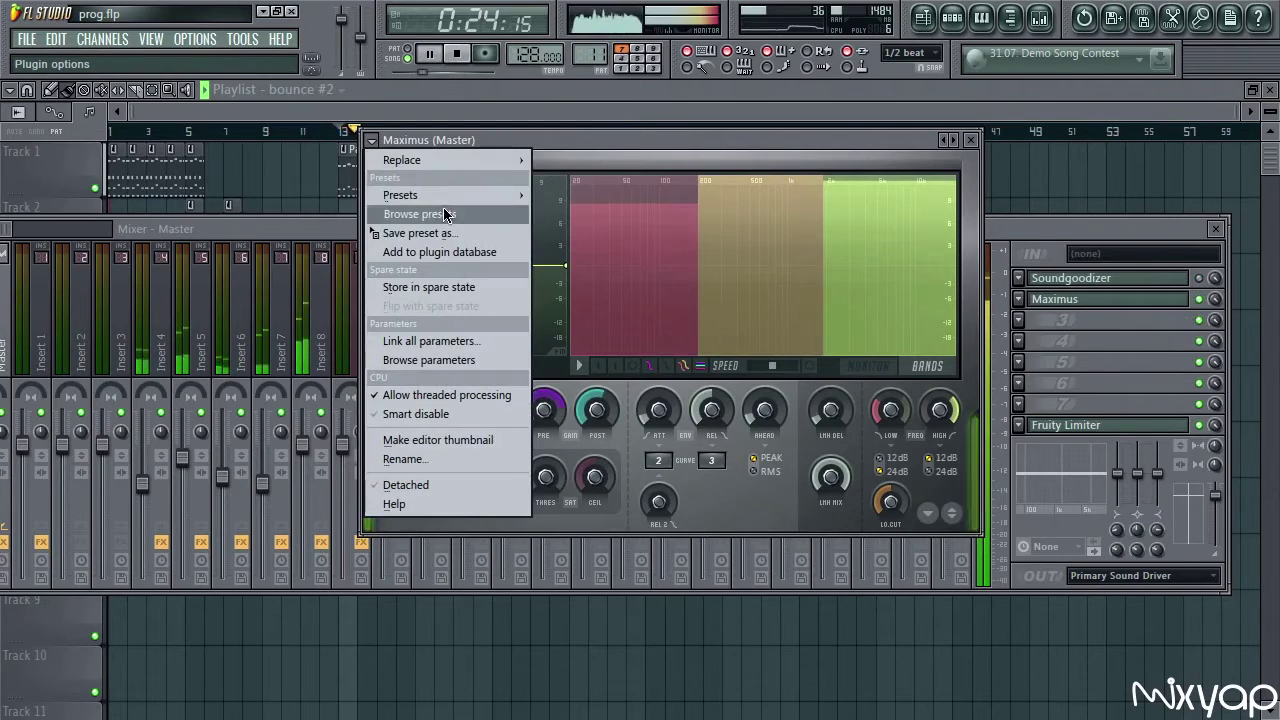
click(445, 215)
click(738, 180)
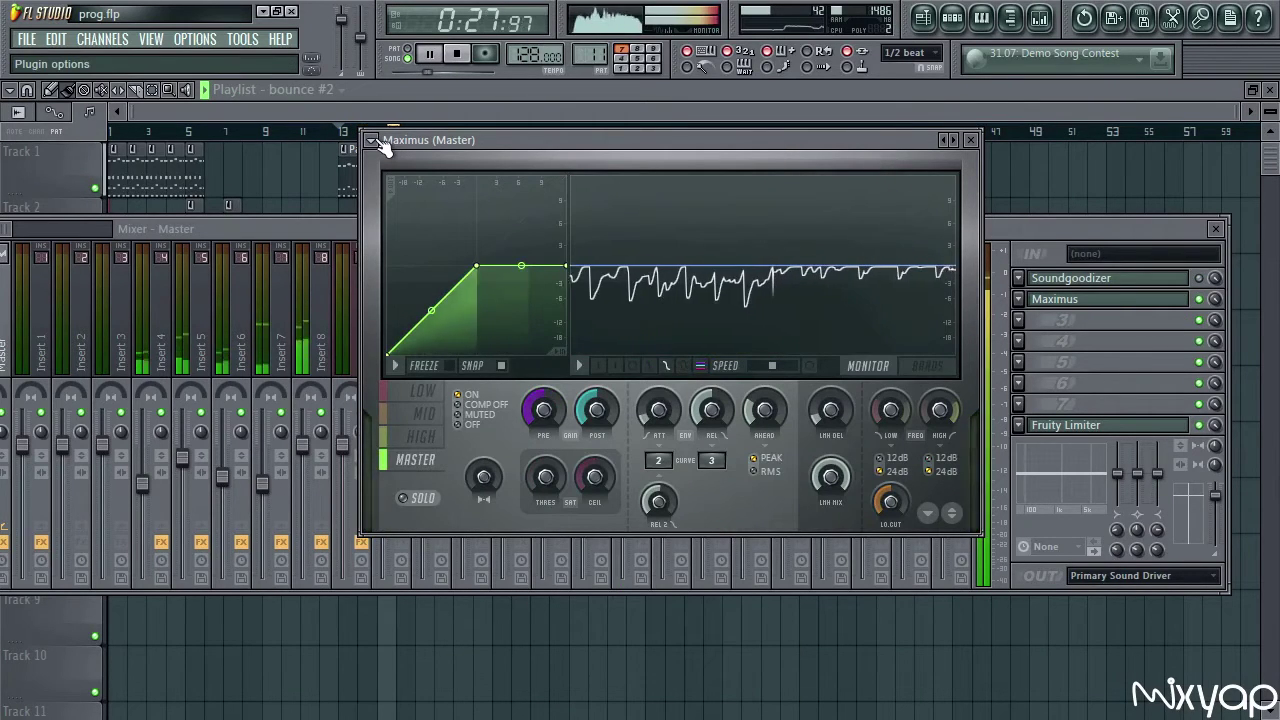
click(466, 56)
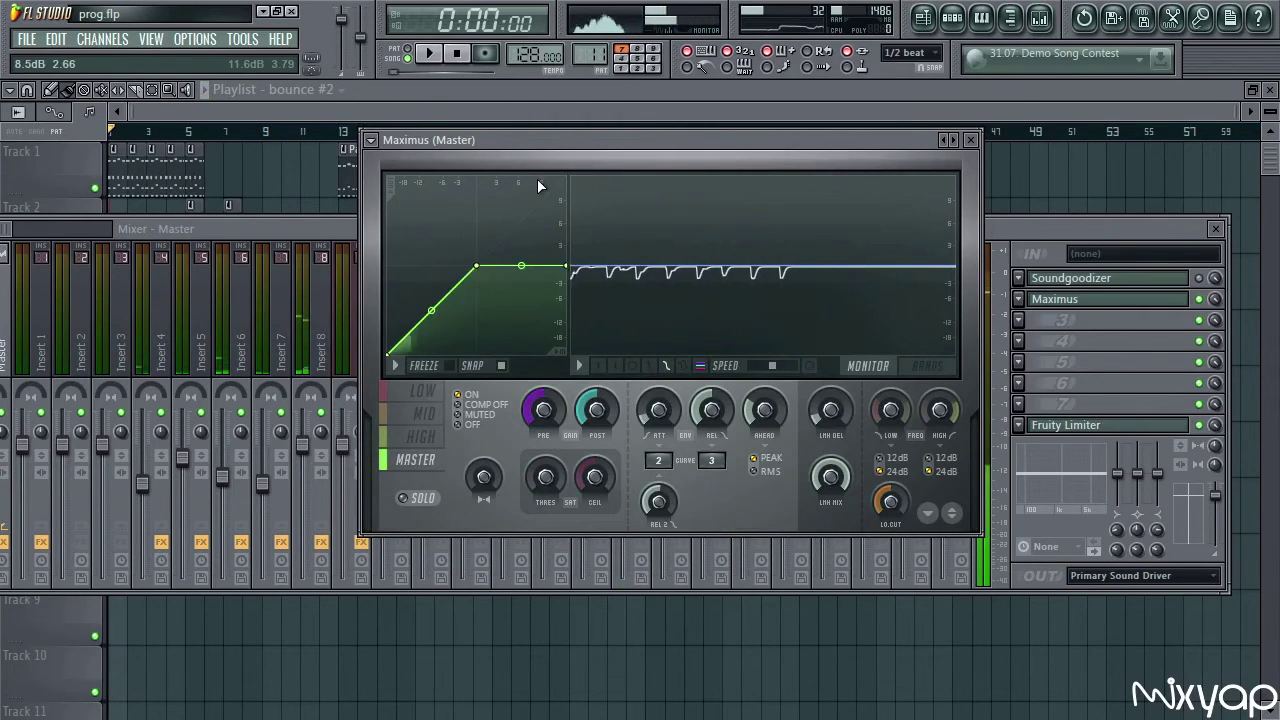
- Close Maximus, move the mixer up, and check the Massive insert's effects before reselecting the master
click(970, 140)
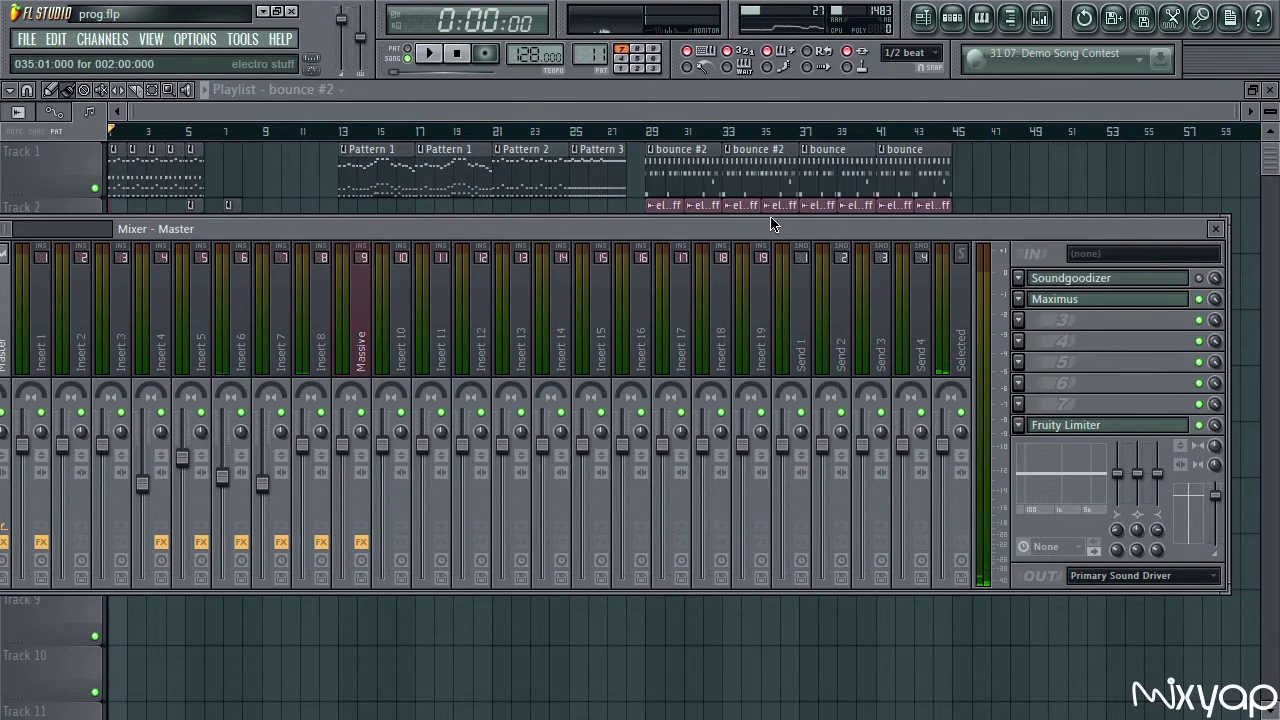
drag(778, 240, 802, 152)
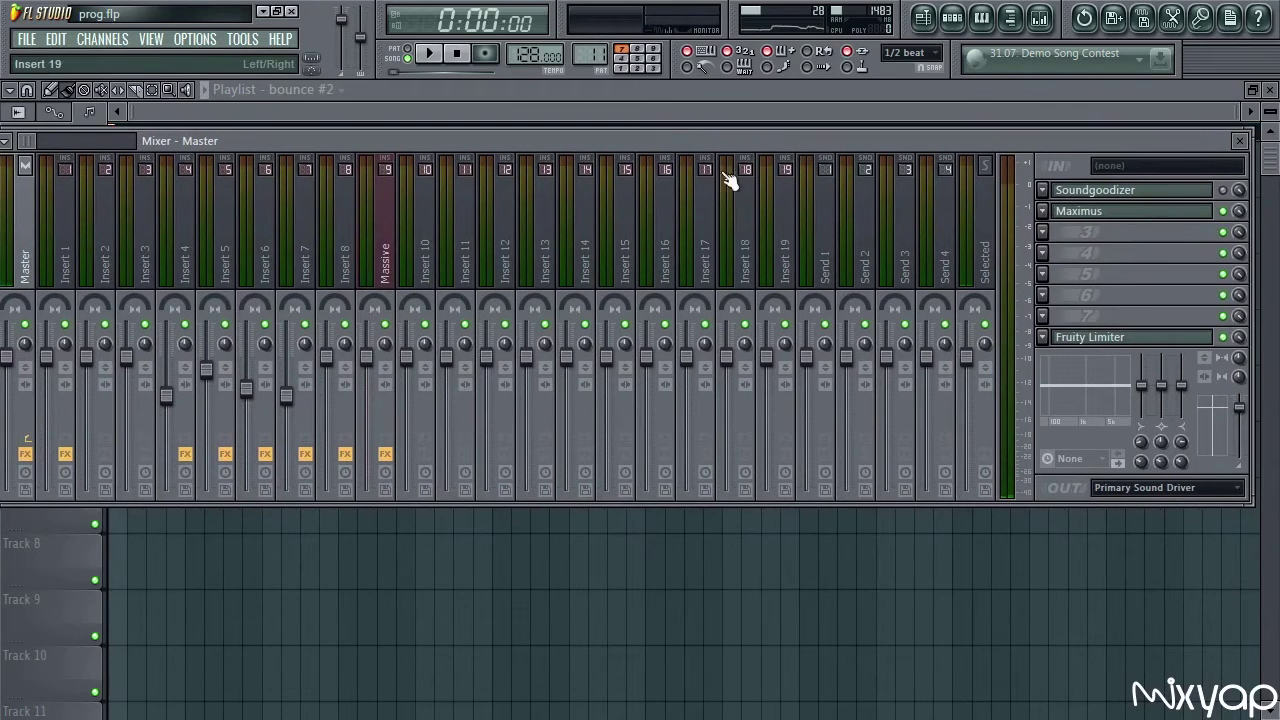
click(369, 264)
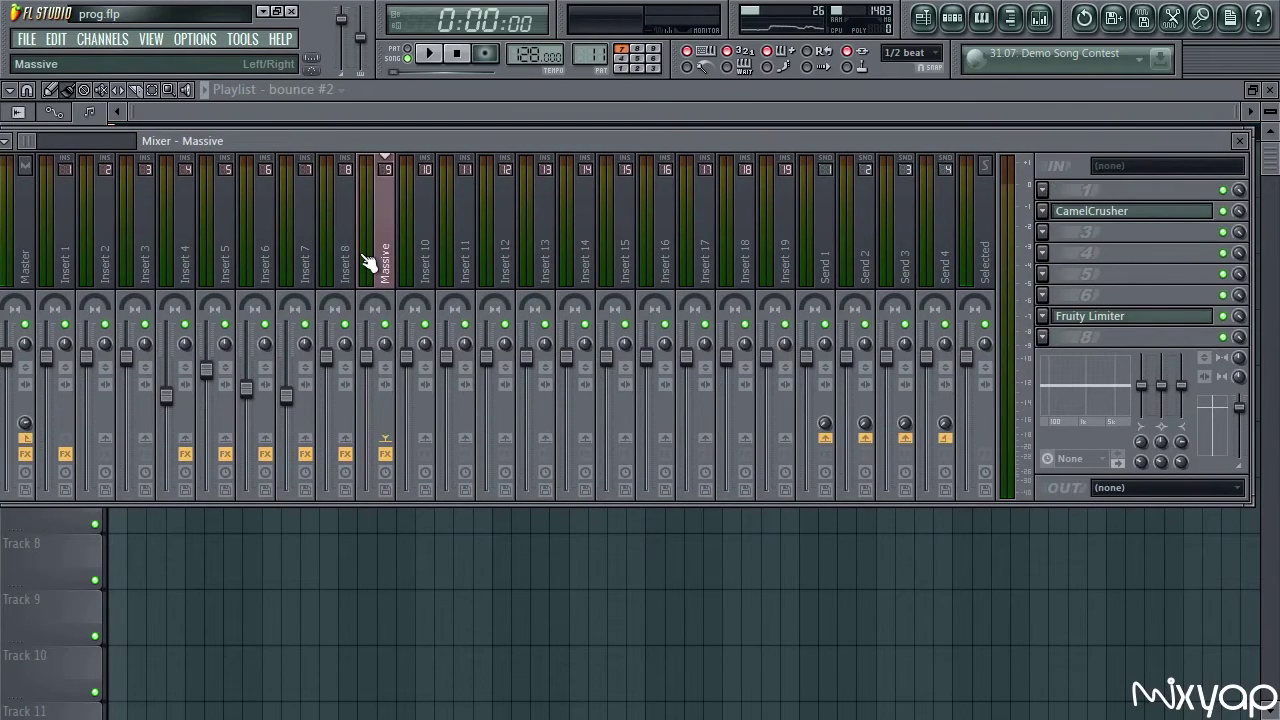
click(27, 243)
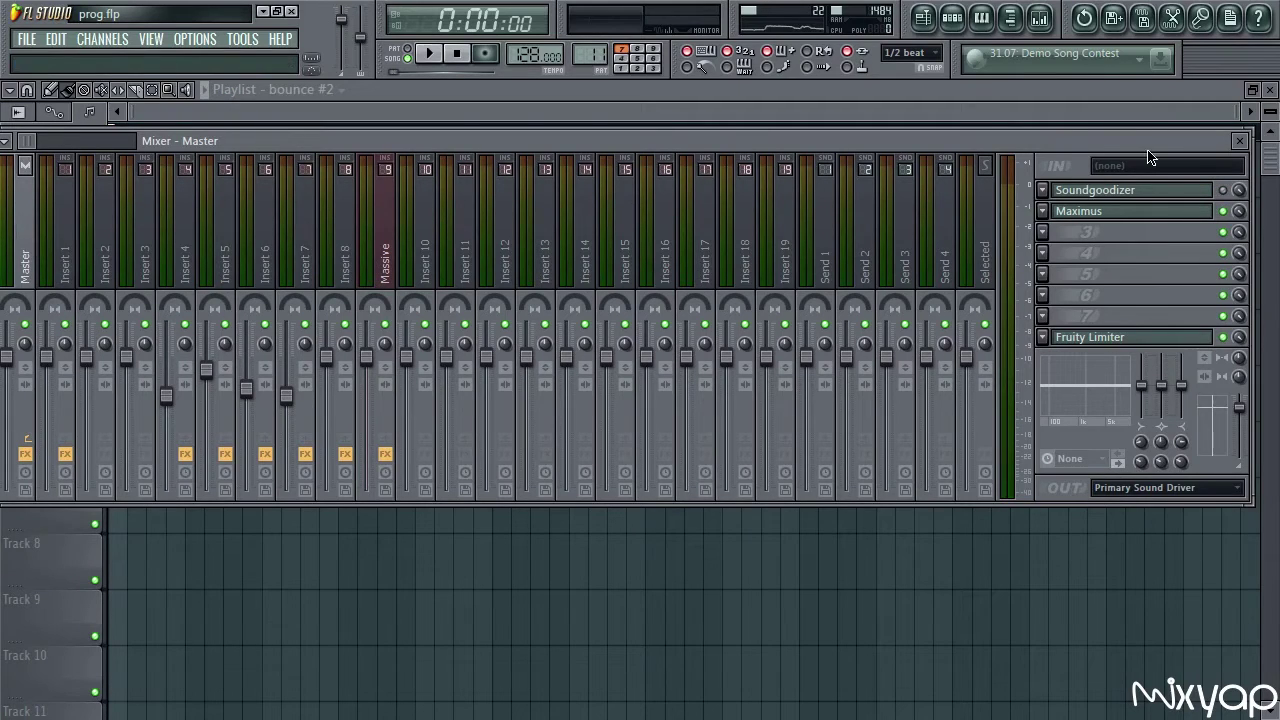
- Re-enable Soundgoodizer on the master, open its window and move it over the middle of the mixer
click(1145, 190)
click(1120, 190)
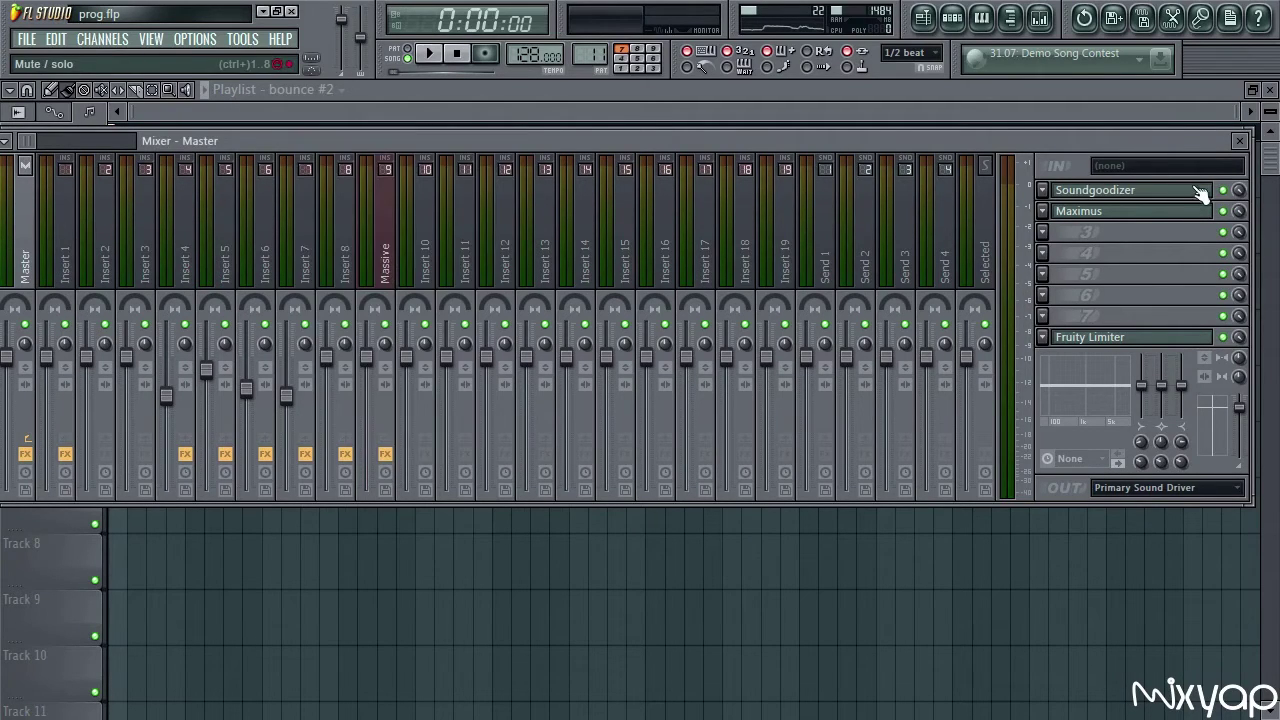
click(1120, 190)
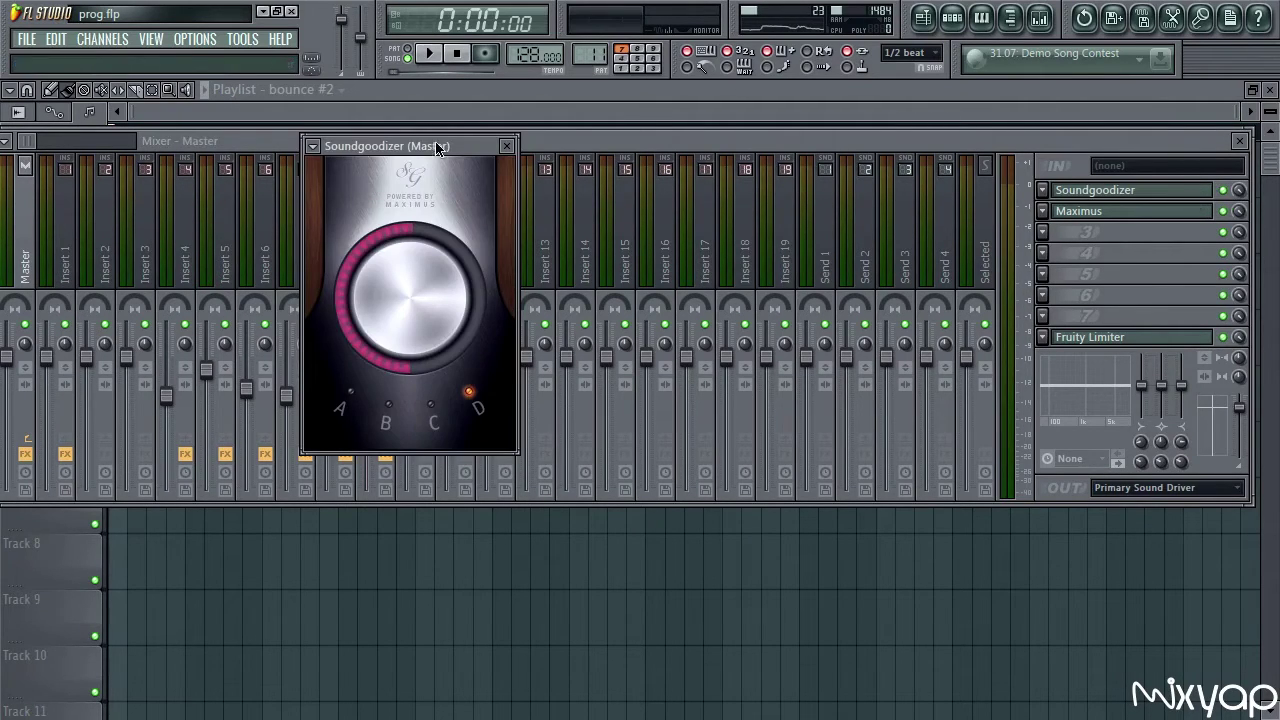
drag(430, 147, 648, 172)
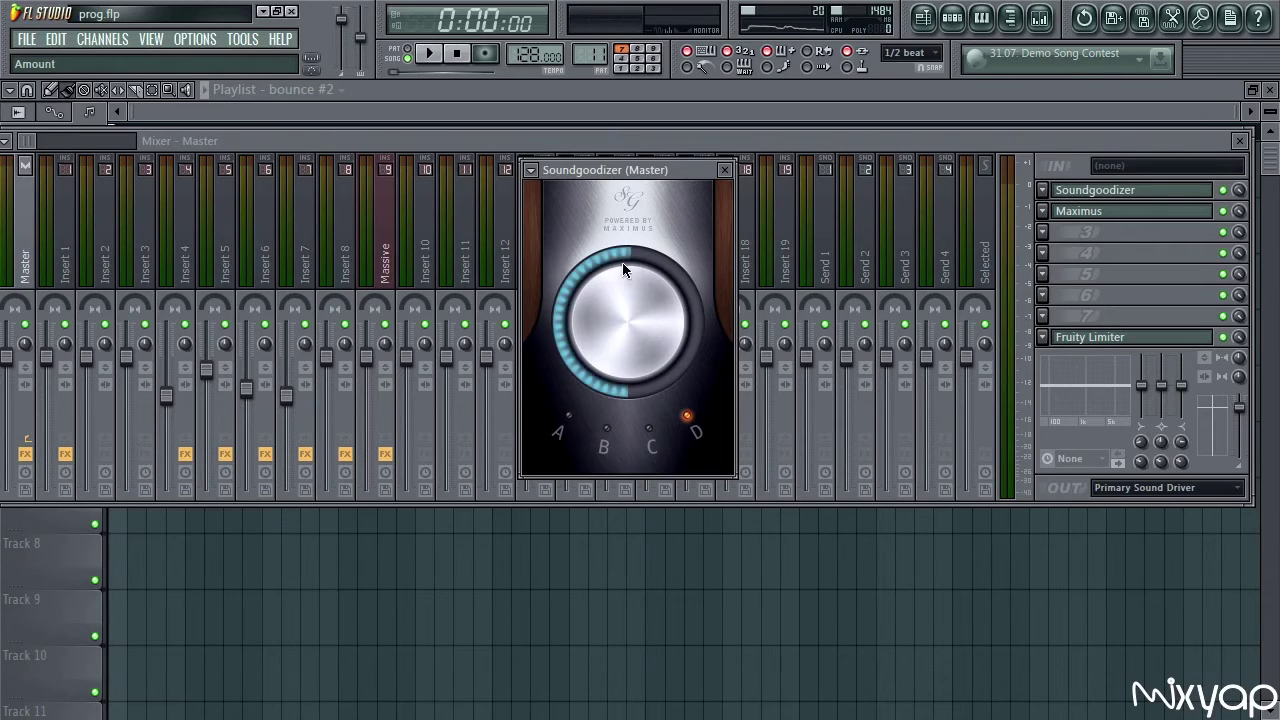
- Turn Soundgoodizer's amount all the way down and set it to mode A
mouse_move(638, 279)
mouse_down()
mouse_move(638, 200)
mouse_move(638, 290)
mouse_up()
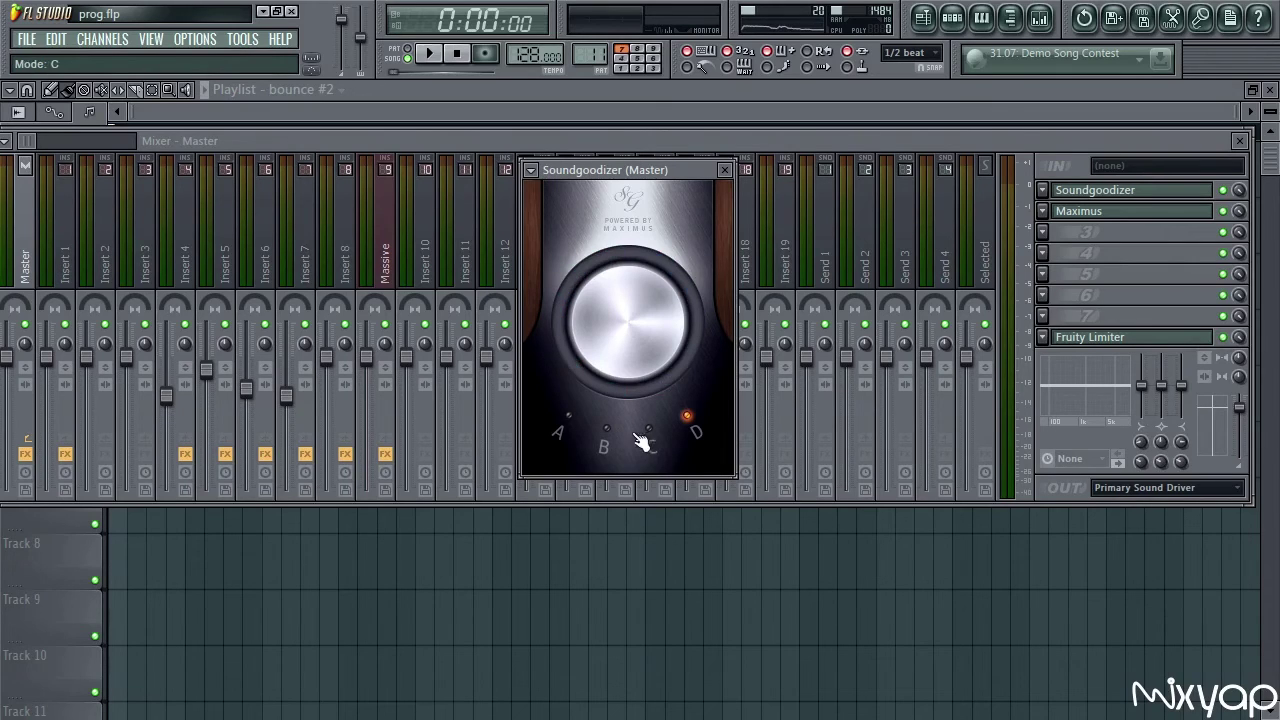
click(577, 428)
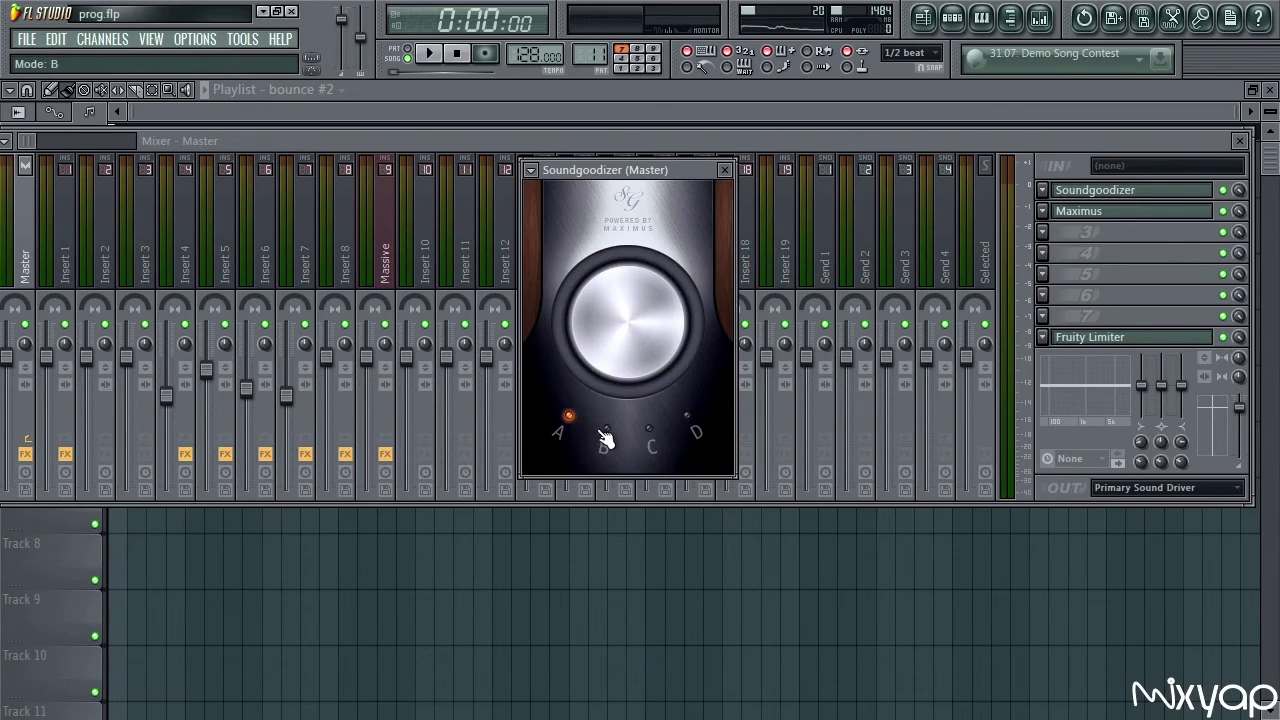
click(605, 432)
click(570, 416)
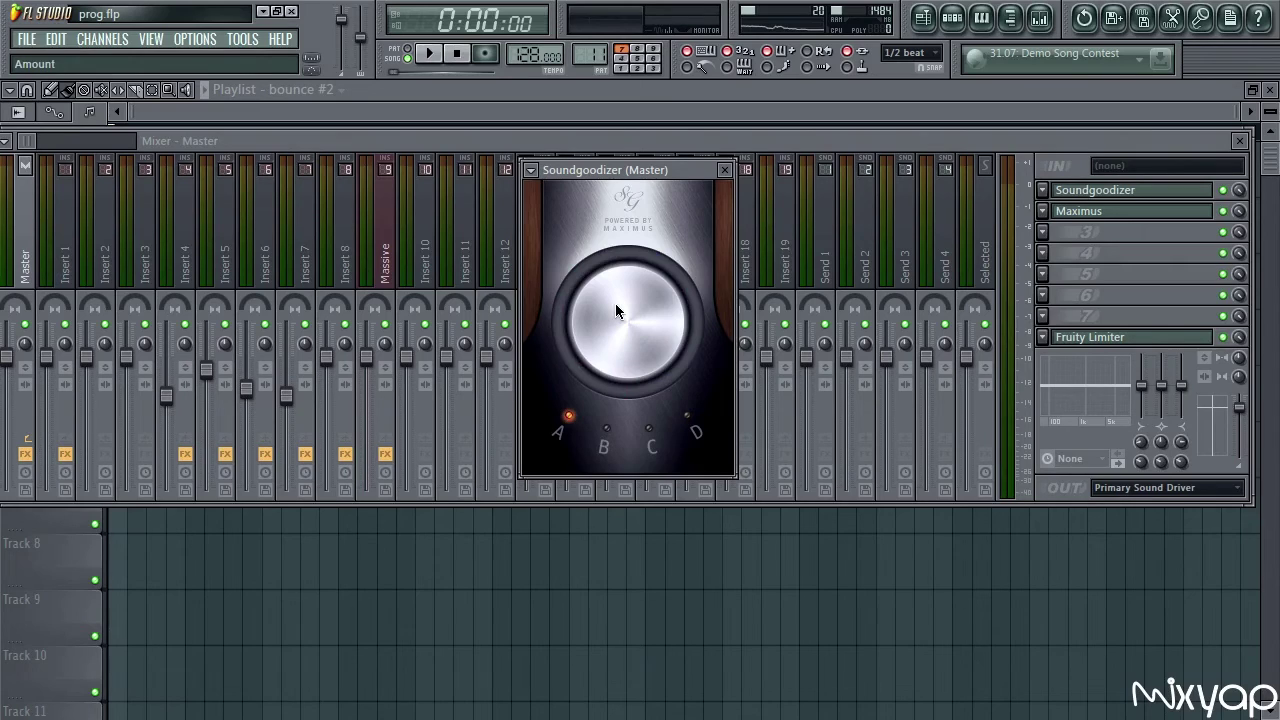